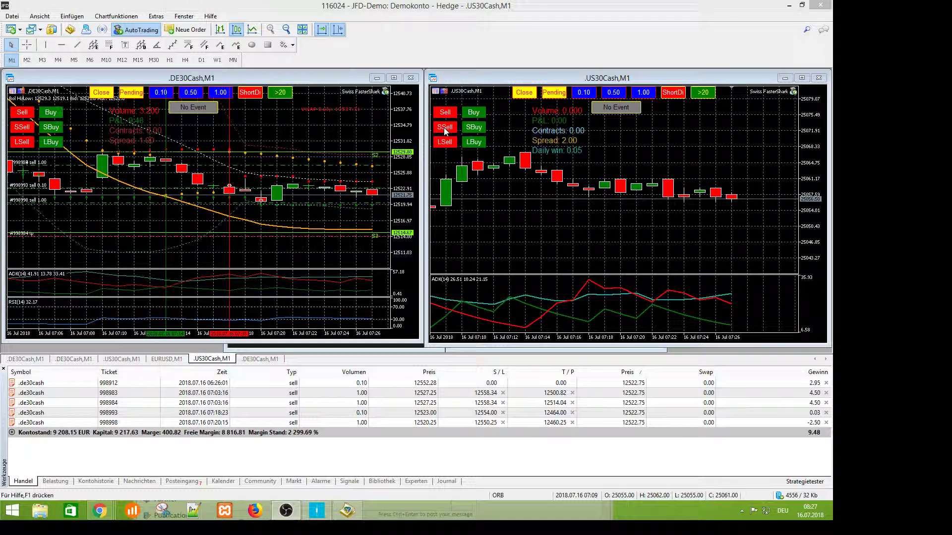
- Set the contract size to 0.10 on the US30Cash chart and place a sell stop order
left_click(585, 94)
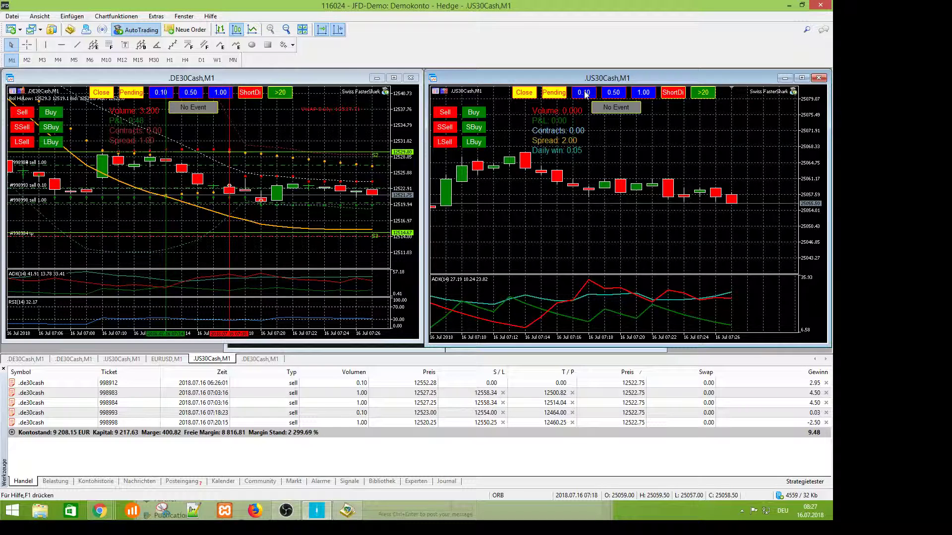
left_click(585, 94)
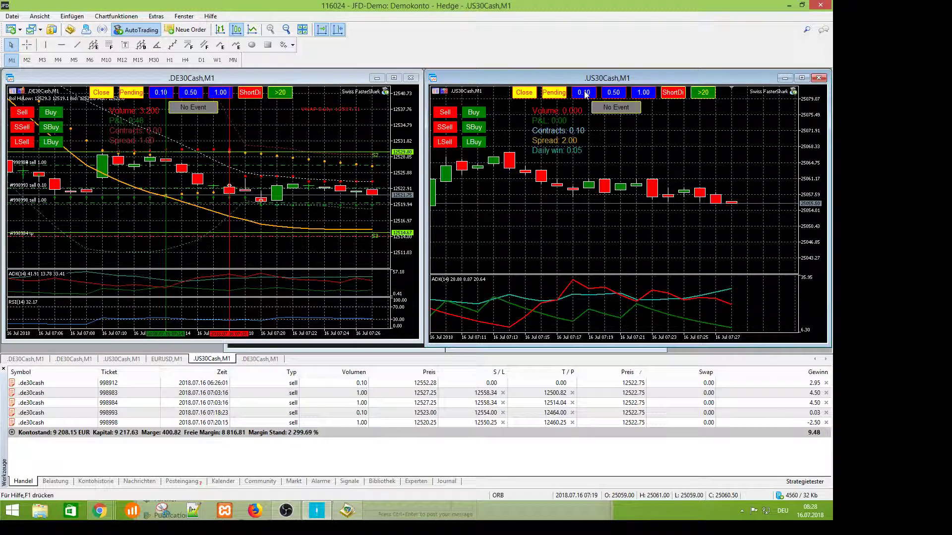
left_click(445, 127)
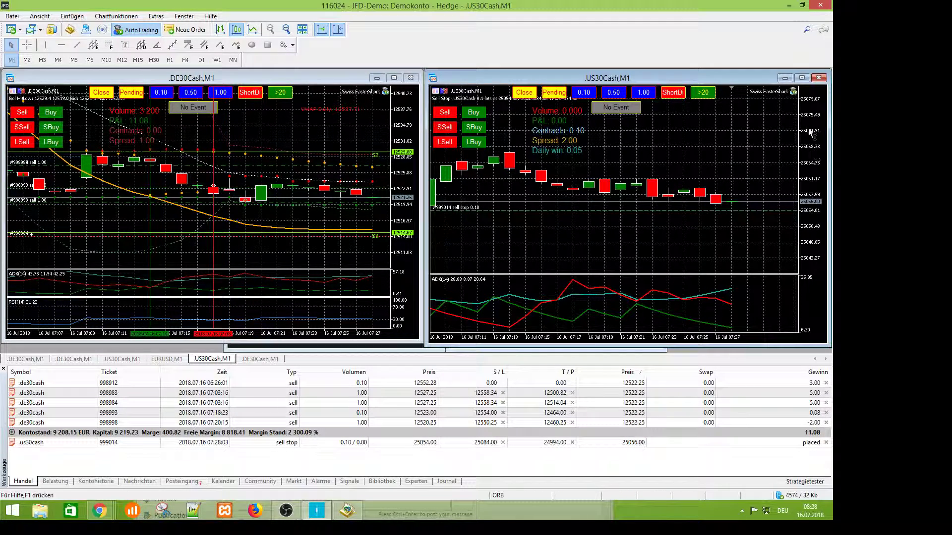
- Open a 0.10-lot market sell position on US30Cash
mouse_move(809, 131)
left_mouse_down()
mouse_move(809, 151)
mouse_move(807, 116)
left_mouse_up()
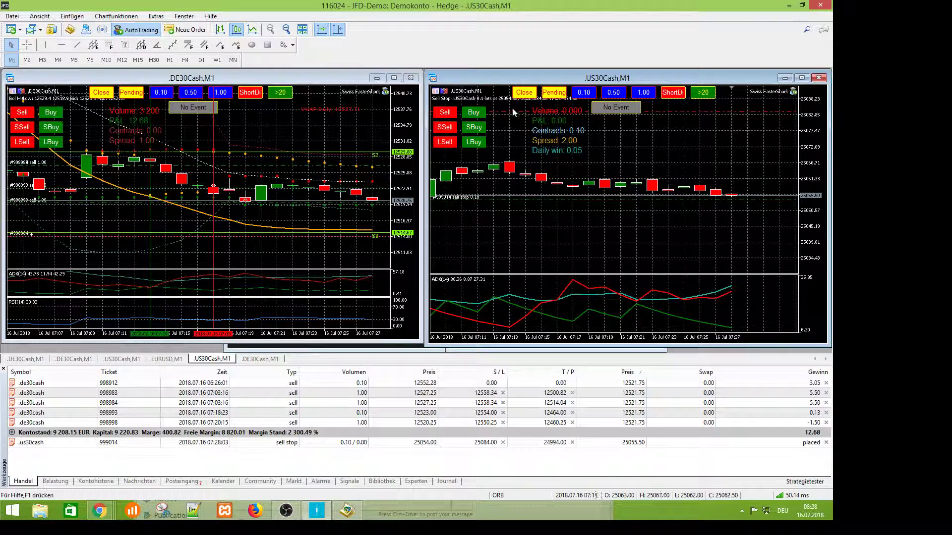
left_click(445, 112)
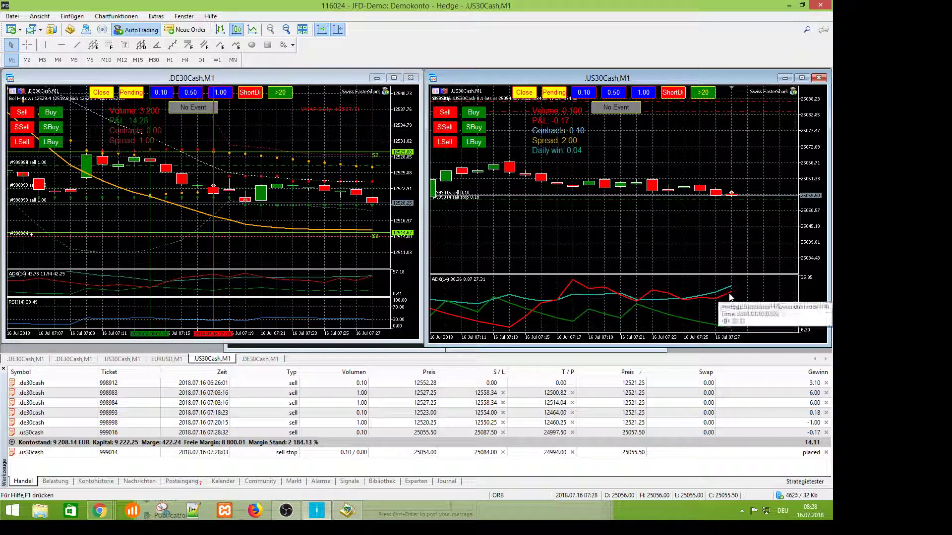
mouse_move(724, 297)
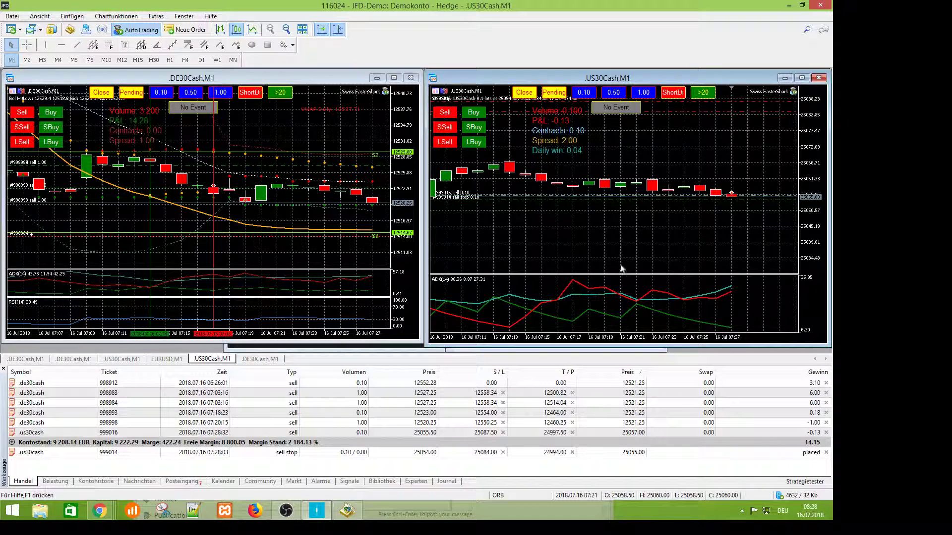
mouse_move(649, 310)
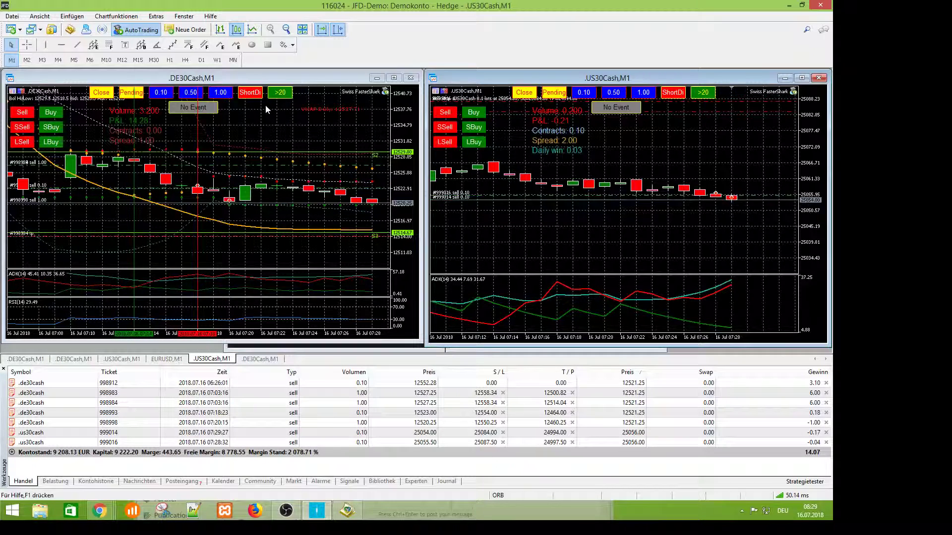
- Place five sell stop orders of 1.00 lot on the DE30Cash chart and delete all its pending orders
left_click(219, 92)
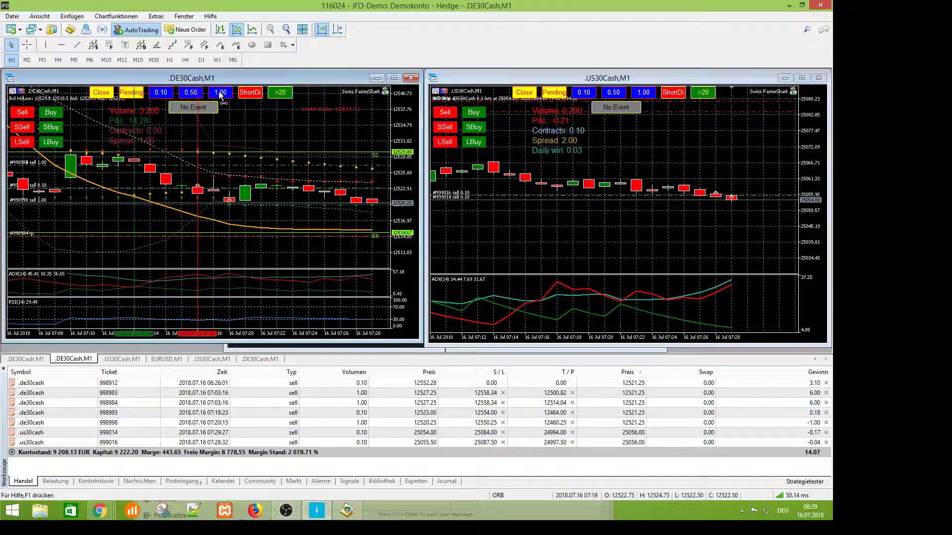
left_click(21, 128)
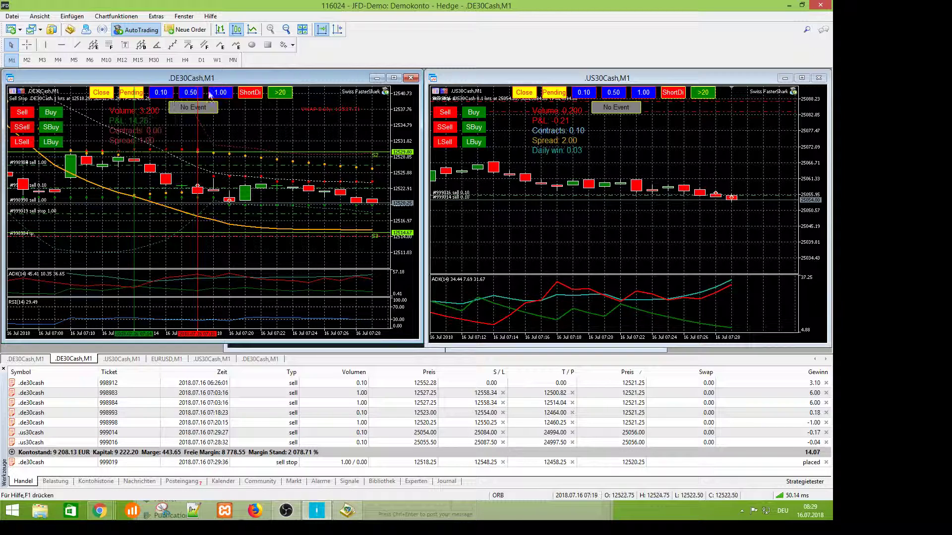
left_click(22, 128)
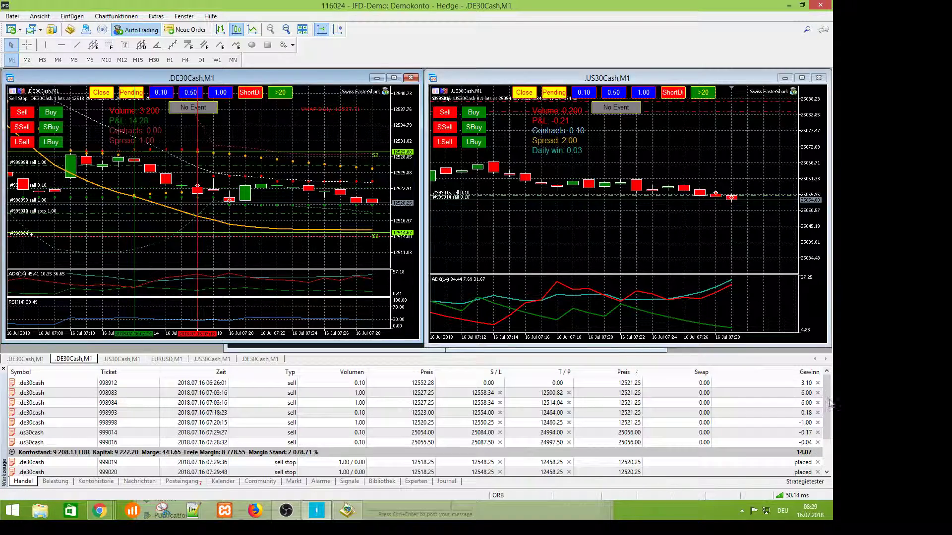
scroll(824, 418, "down", 1)
scroll(824, 418, "down", 1)
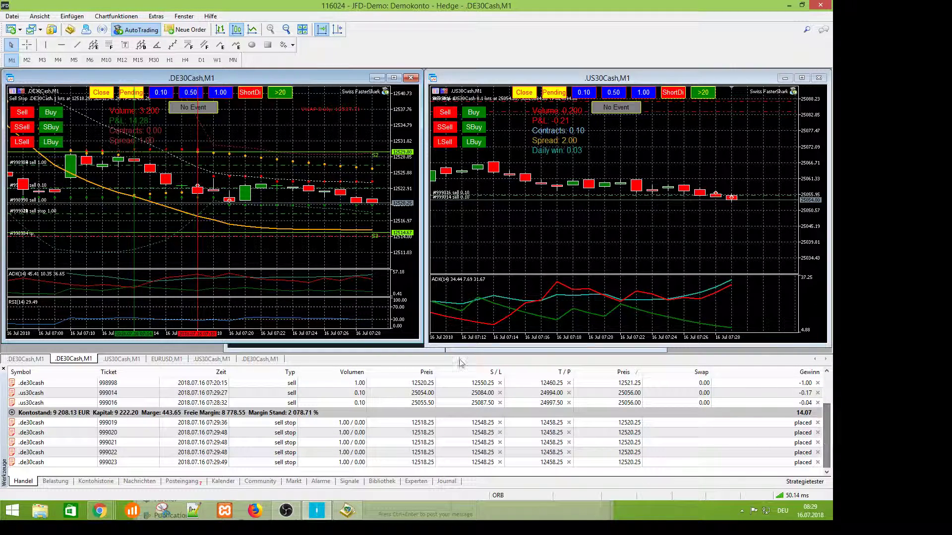
left_click(130, 94)
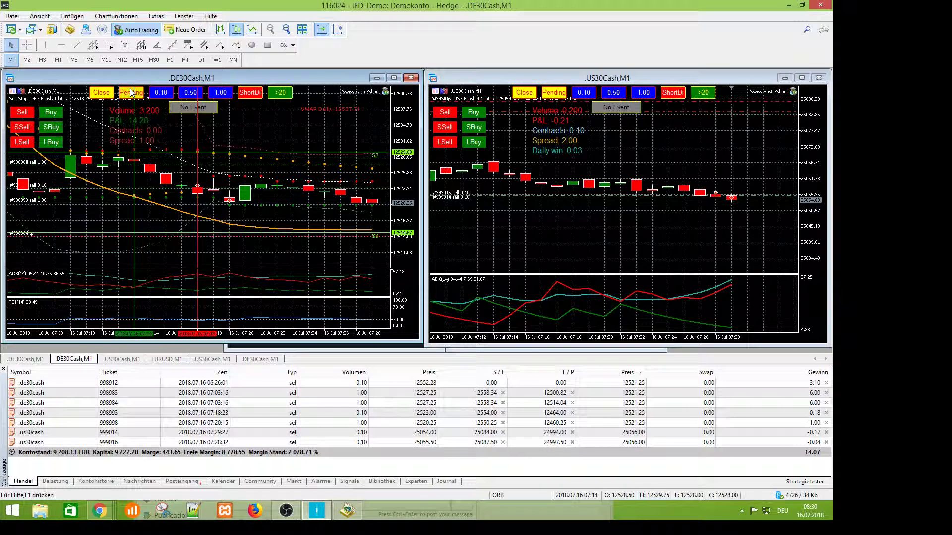
- Open the input settings of the Swiss FasterShark expert on DE30Cash and set the numbers of contracts color to DarkOrange
right_click(248, 134)
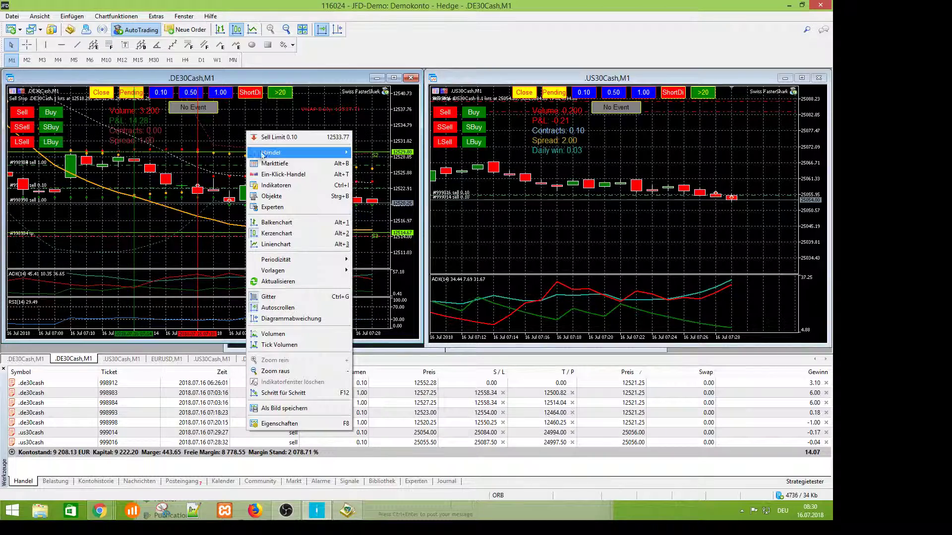
left_click(276, 208)
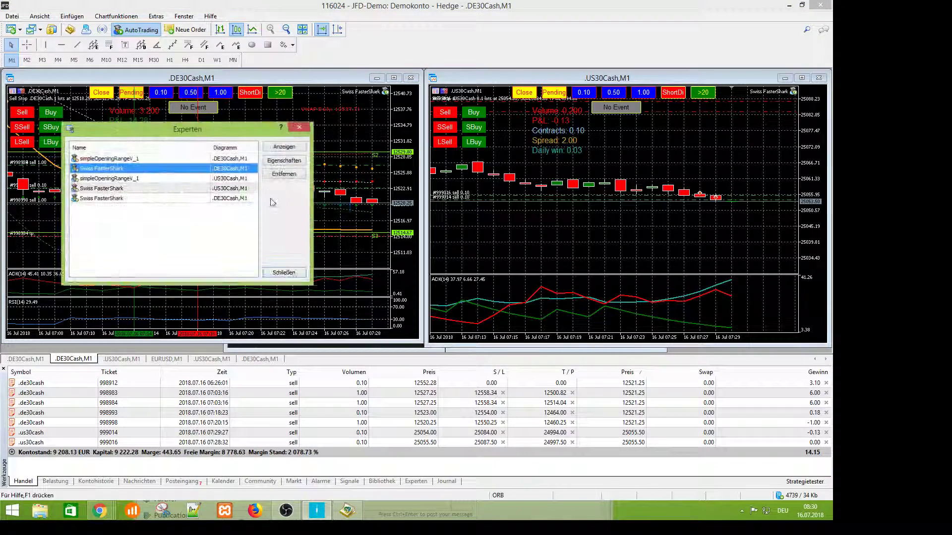
left_click(277, 162)
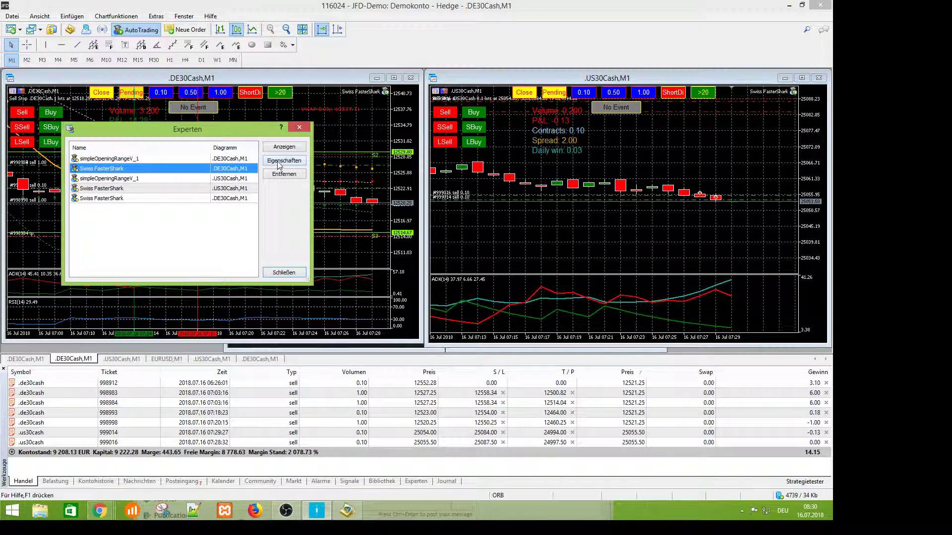
left_click_drag(546, 188, 545, 237)
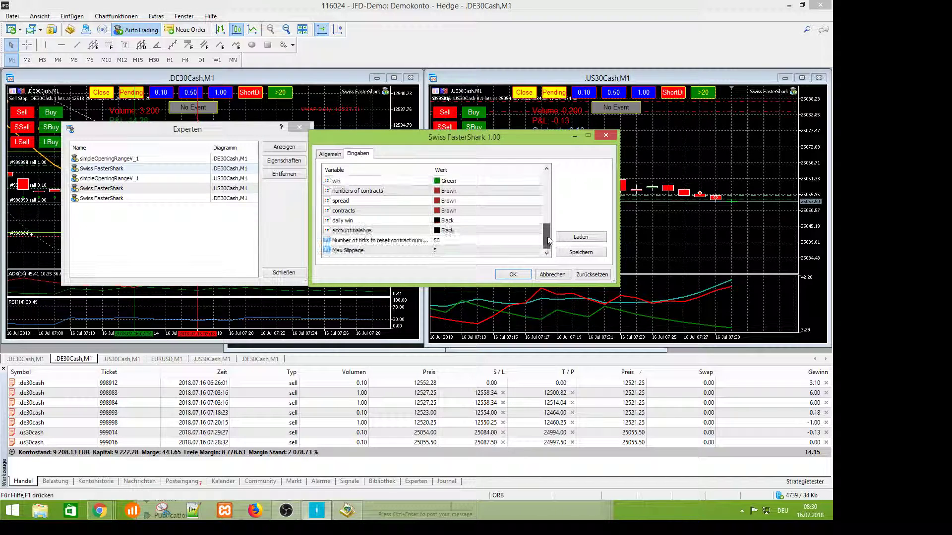
double_click(526, 192)
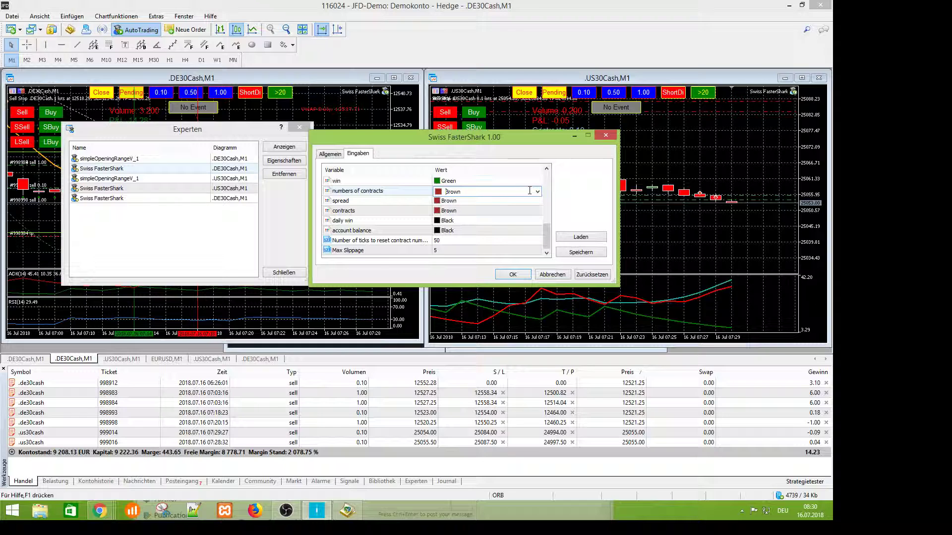
left_click(537, 192)
left_click(518, 229)
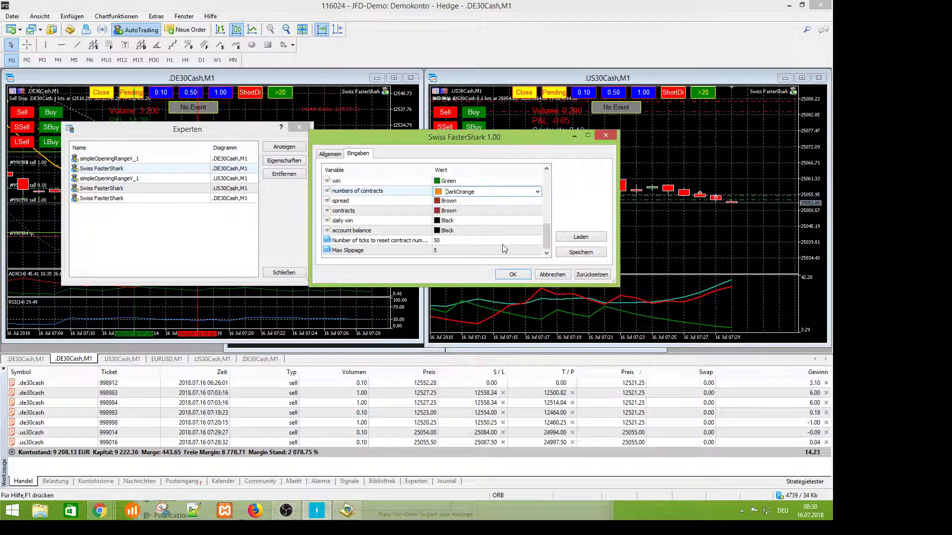
- Set the expert's spread color to PeachPuff and its daily win color to AntiqueWhite
left_click(535, 201)
left_click(537, 202)
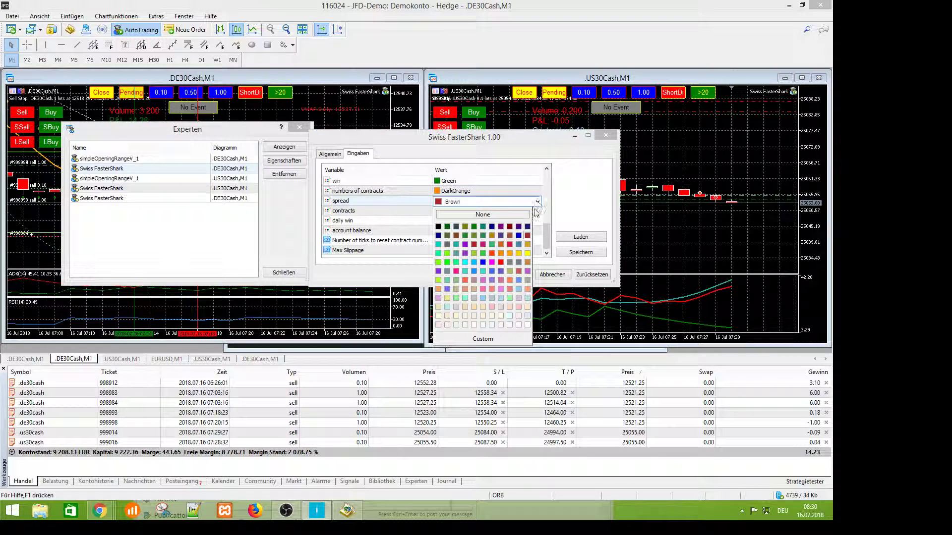
left_click(517, 307)
left_click(518, 222)
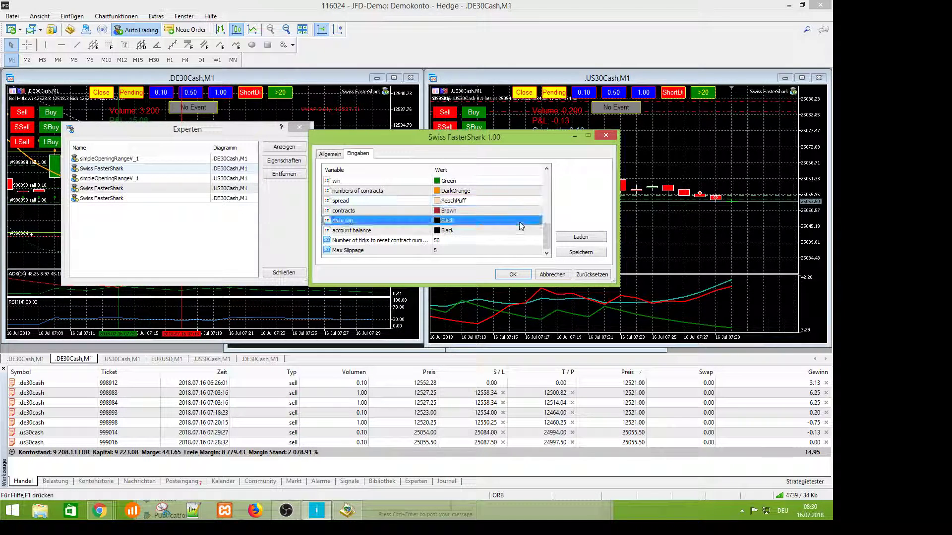
left_click(537, 222)
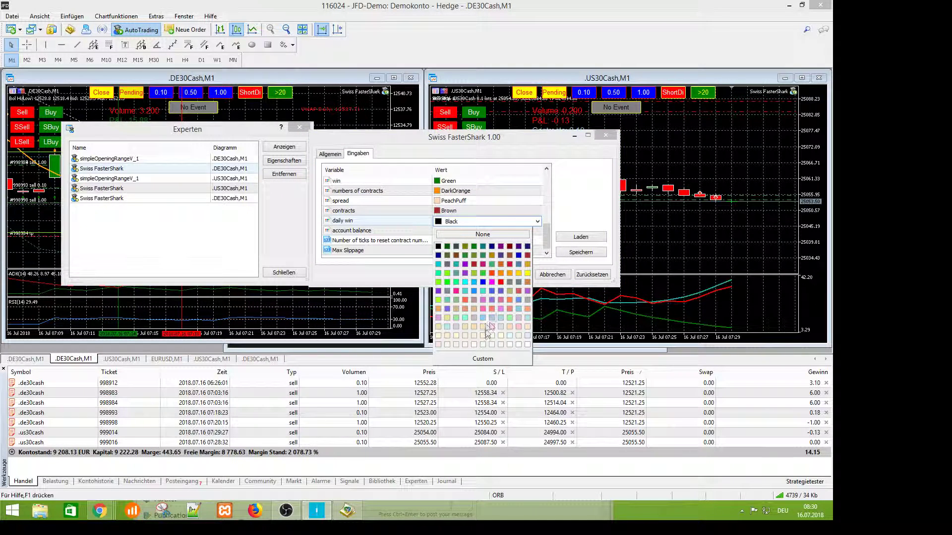
left_click(474, 336)
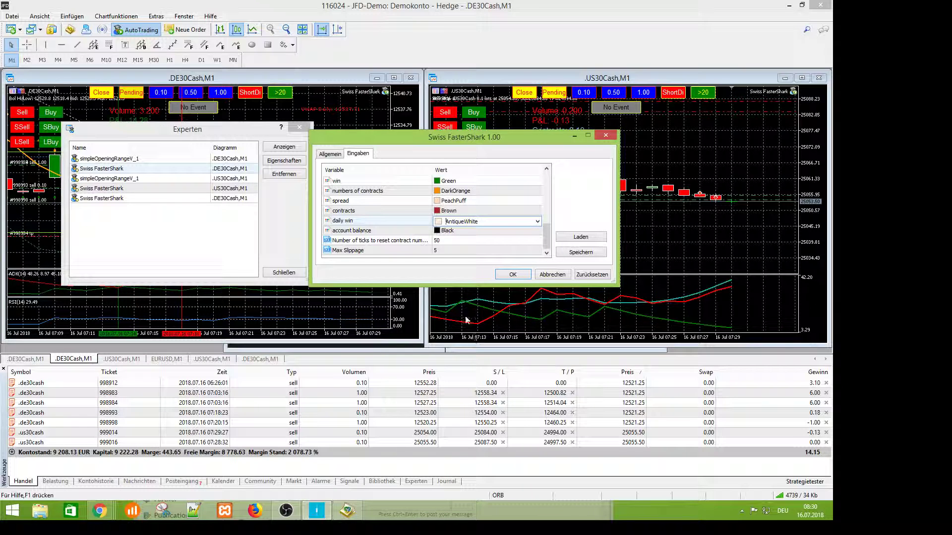
- Set the account balance color to Magenta, apply the expert's inputs and close the experts list
left_click(528, 231)
left_click(537, 232)
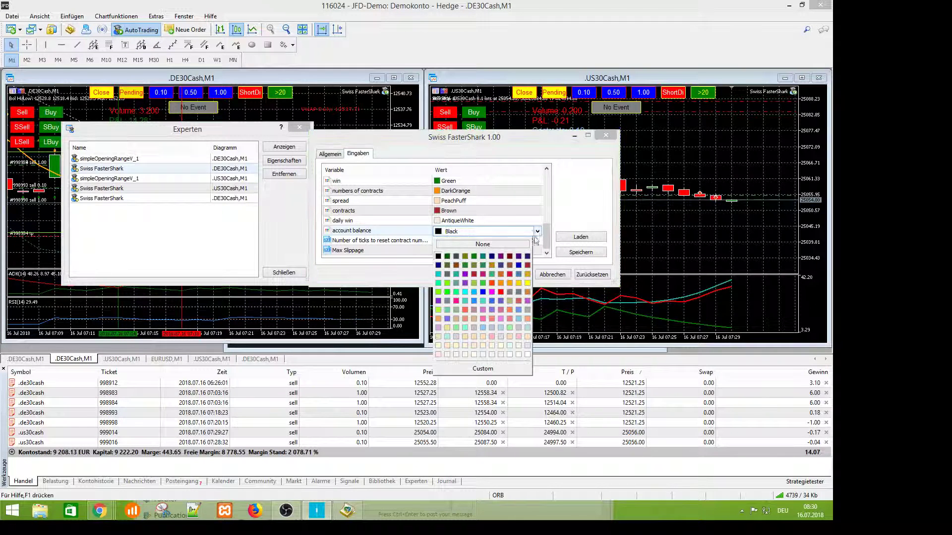
left_click(491, 293)
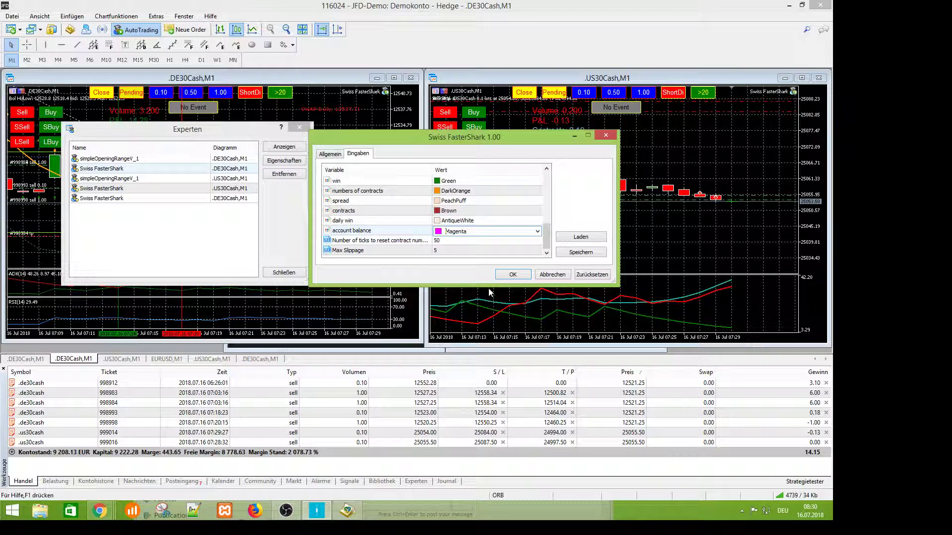
left_click(513, 274)
left_click(452, 291)
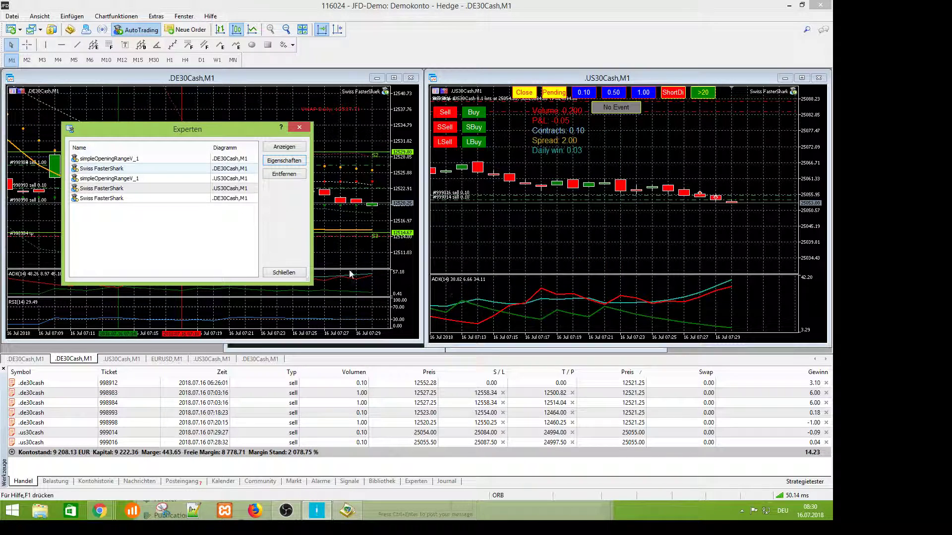
left_click(283, 273)
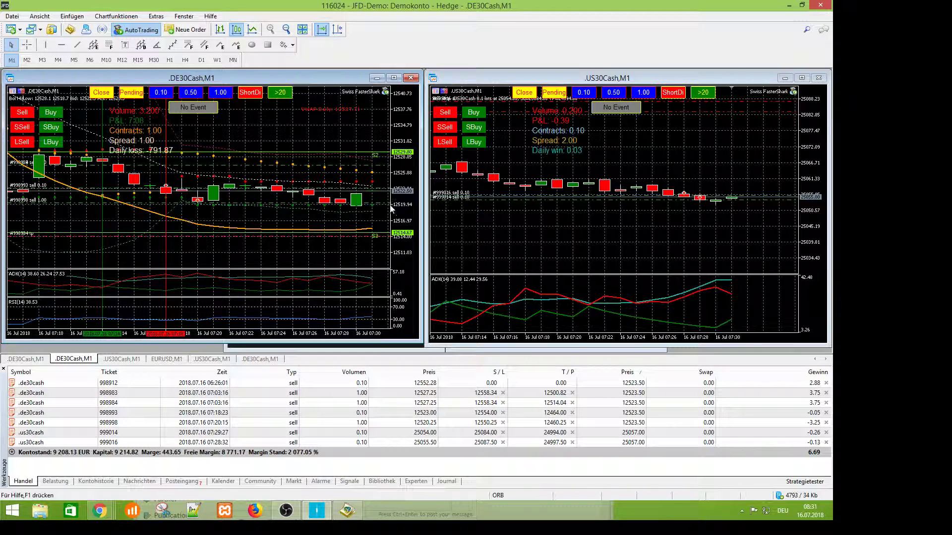
- Close all open US30Cash positions from the trading controls on its chart
mouse_move(388, 238)
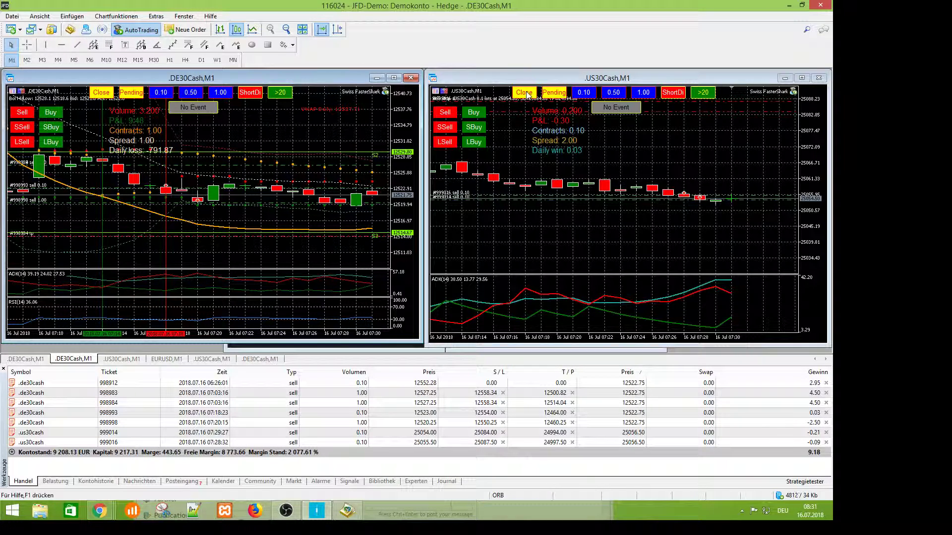
left_click(525, 93)
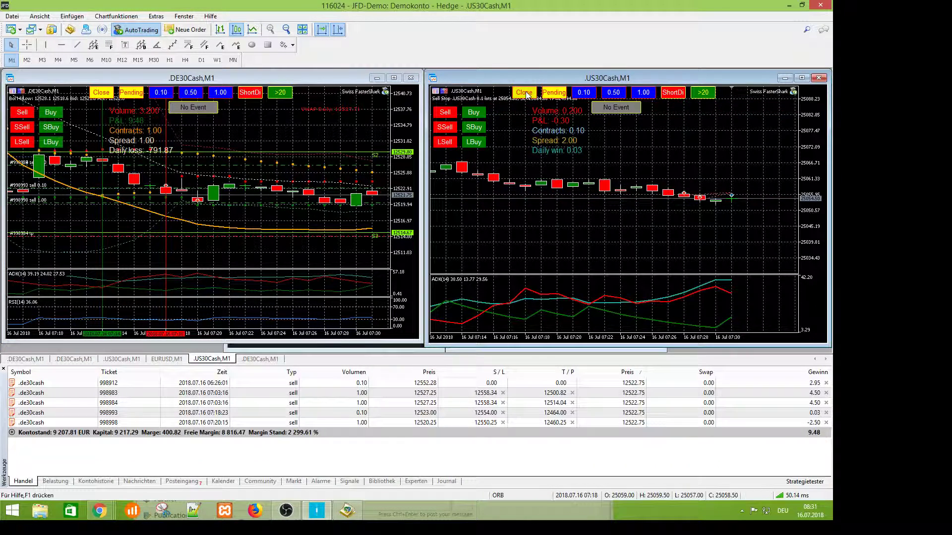